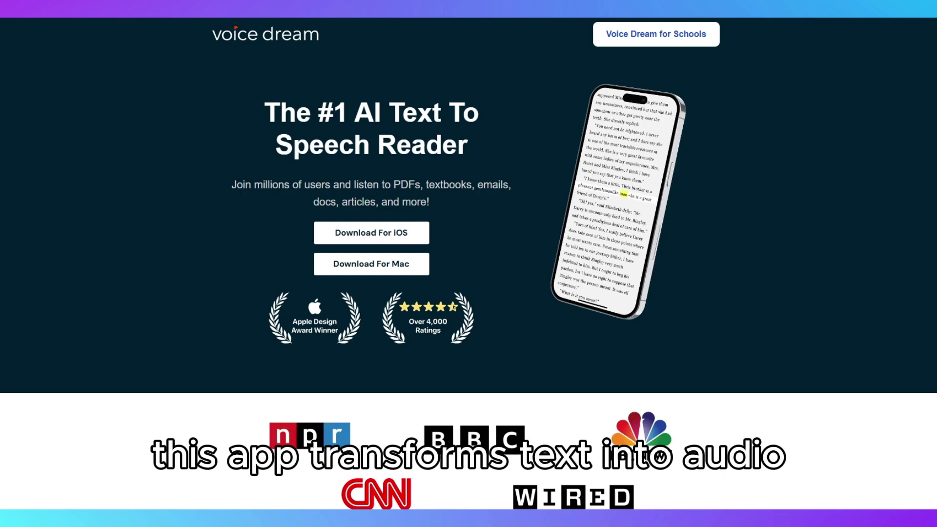
scroll(469, 264, down, 4)
scroll(468, 263, down, 1)
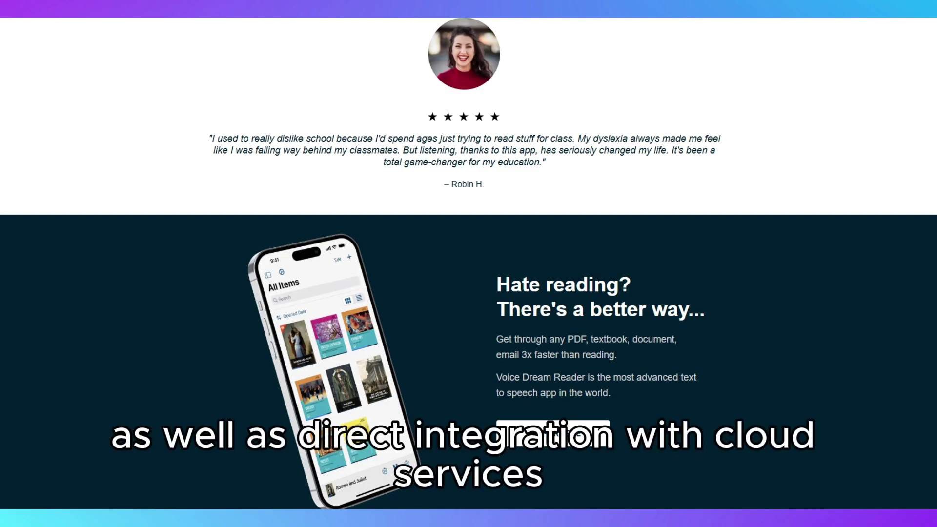
scroll(469, 293, down, 1)
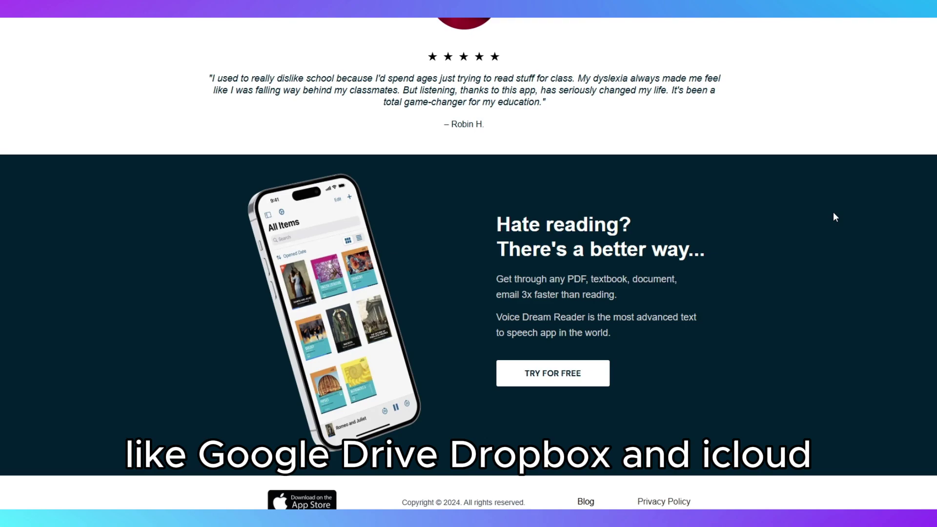
scroll(385, 69, up, 3)
scroll(468, 263, up, 10)
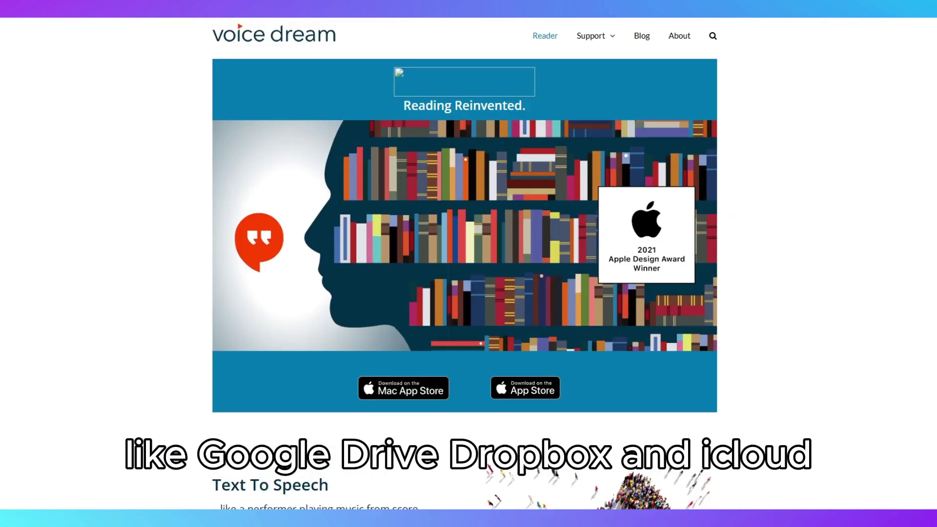
scroll(468, 264, down, 1)
scroll(468, 264, down, 1)
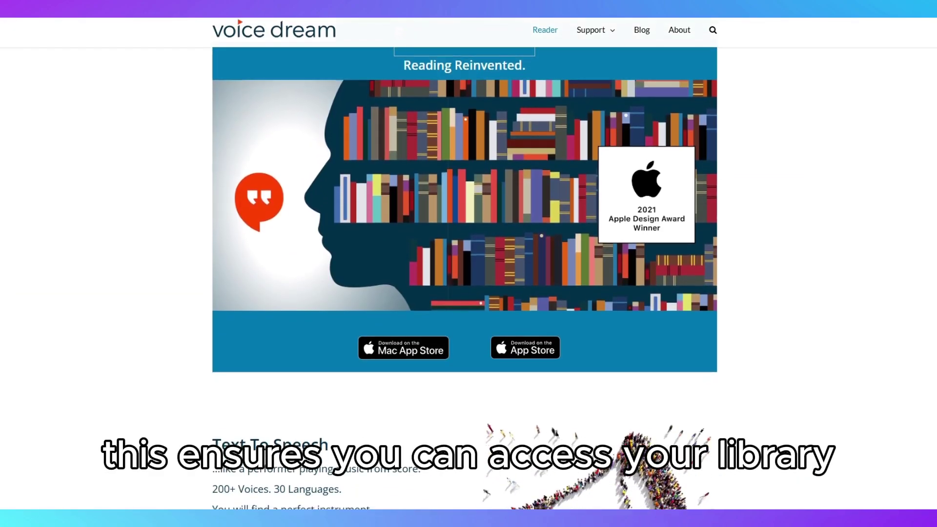
scroll(469, 263, down, 1)
scroll(468, 264, down, 1)
scroll(469, 264, down, 1)
scroll(468, 263, down, 1)
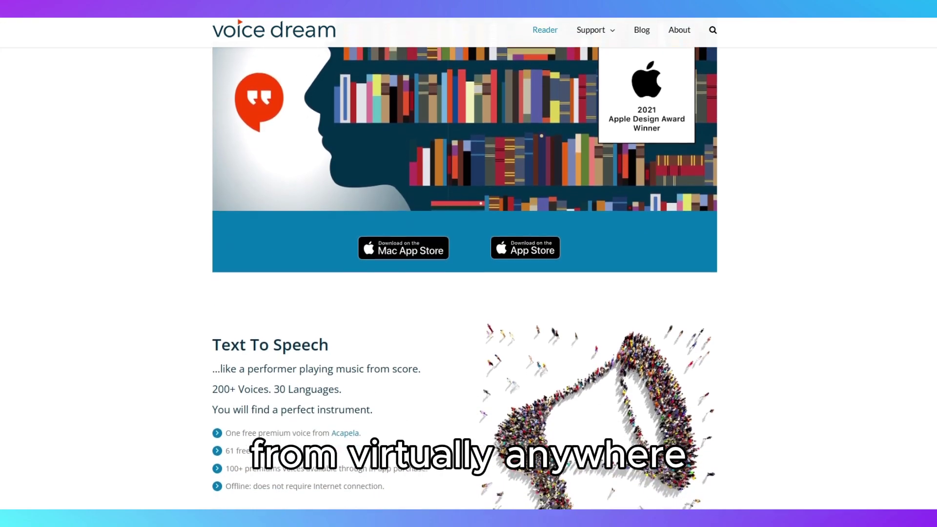
scroll(469, 263, down, 1)
scroll(469, 264, down, 1)
scroll(469, 264, down, 1)
scroll(468, 263, down, 1)
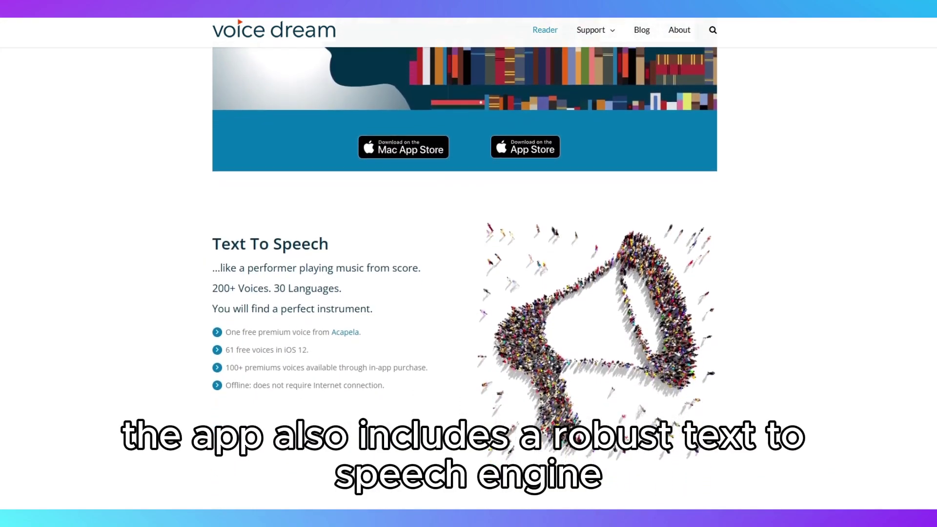
scroll(468, 263, down, 1)
scroll(468, 264, down, 1)
scroll(469, 263, down, 1)
scroll(469, 264, down, 1)
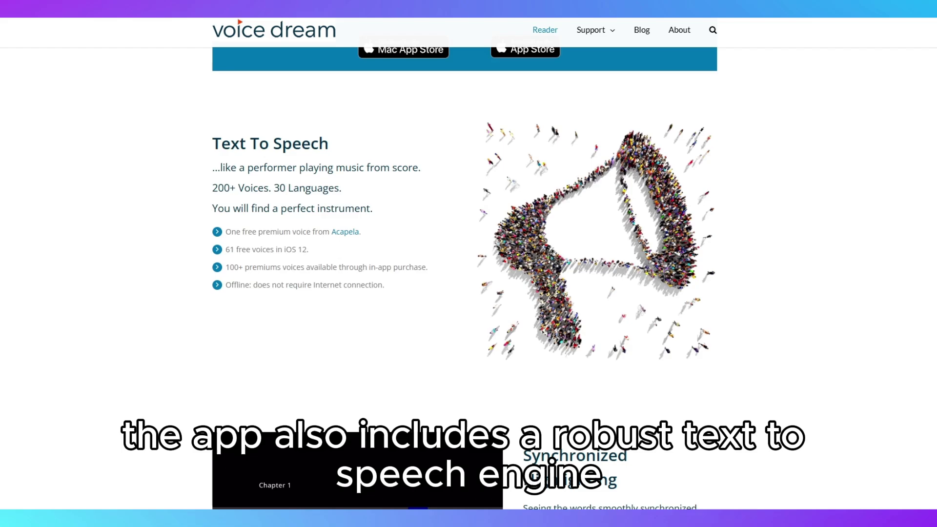
scroll(469, 264, down, 1)
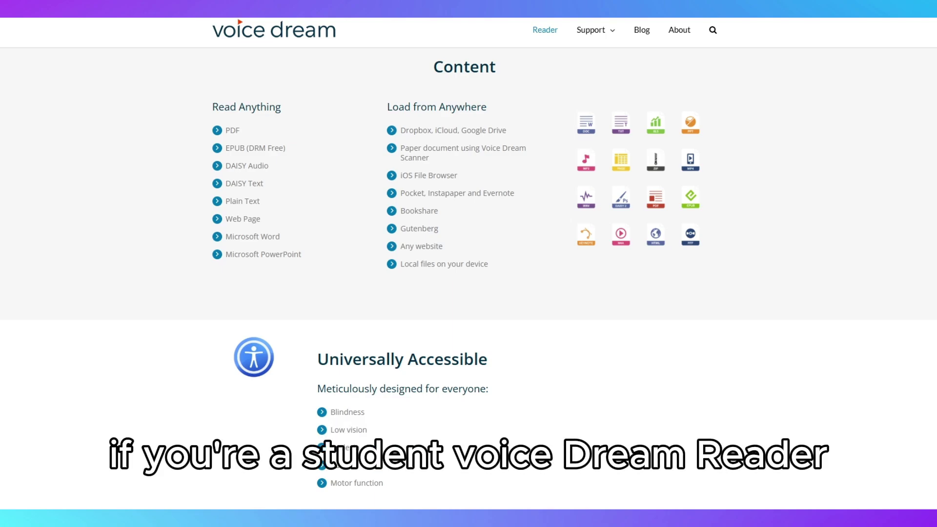
scroll(469, 278, down, 3)
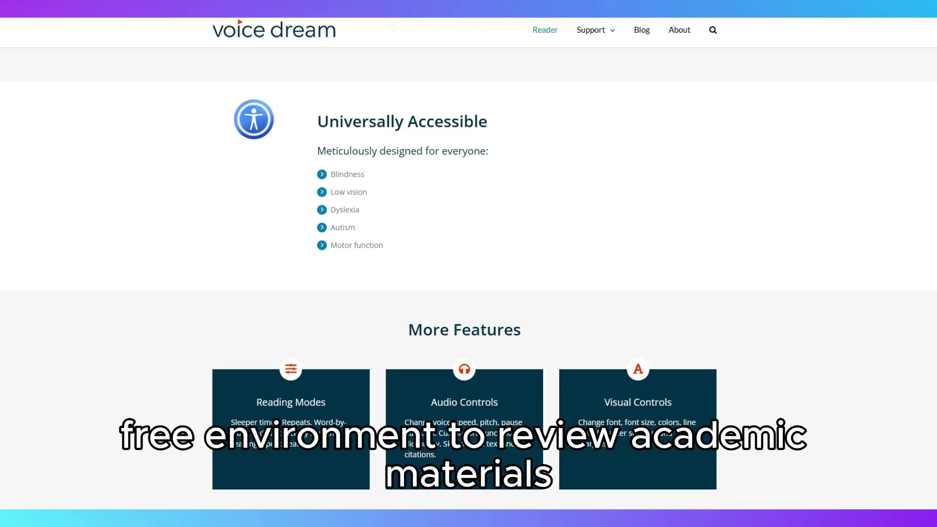
scroll(469, 279, down, 1)
scroll(469, 278, down, 2)
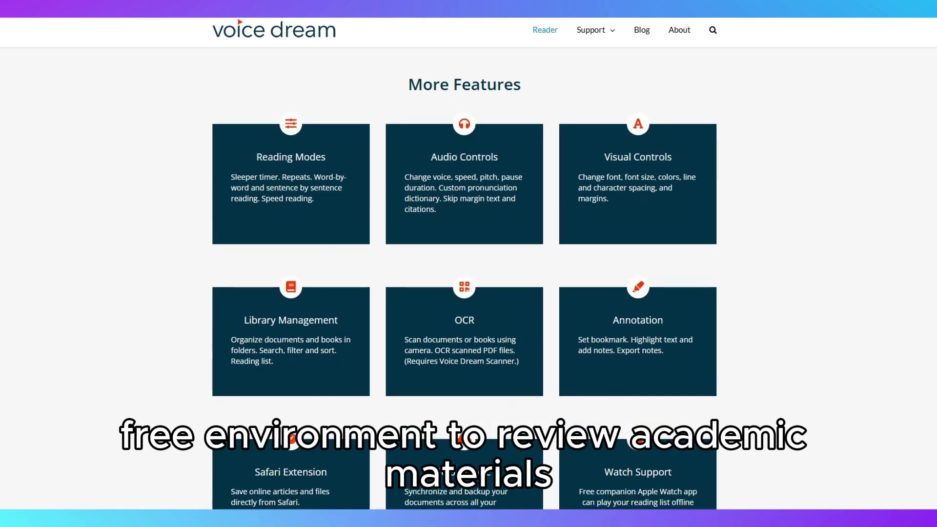
scroll(468, 278, down, 1)
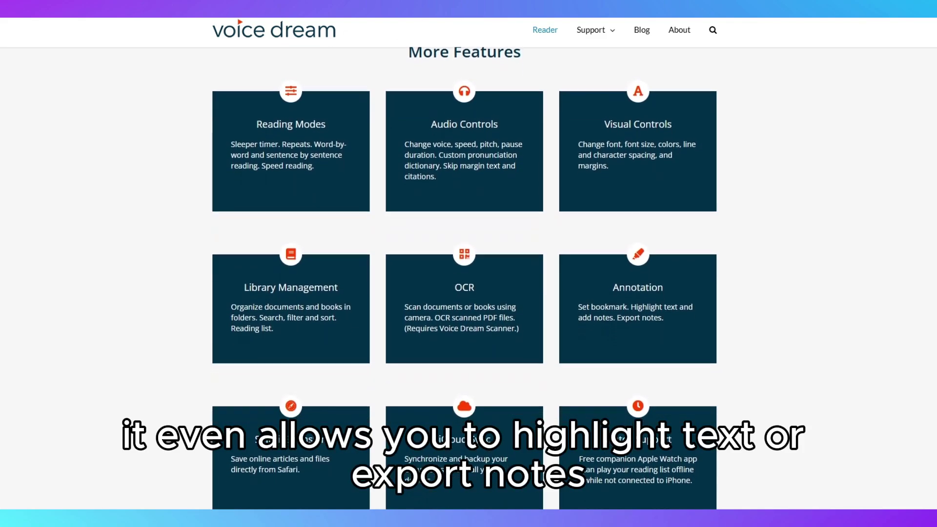
scroll(468, 279, down, 1)
scroll(468, 278, down, 1)
scroll(469, 278, down, 1)
scroll(469, 278, down, 1)
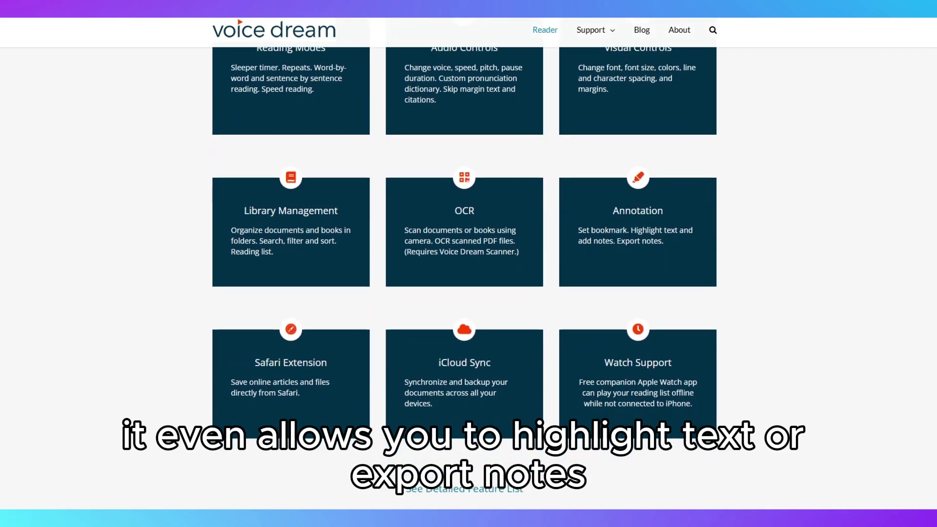
scroll(468, 278, down, 1)
scroll(468, 278, down, 1)
scroll(468, 279, down, 1)
scroll(468, 278, down, 1)
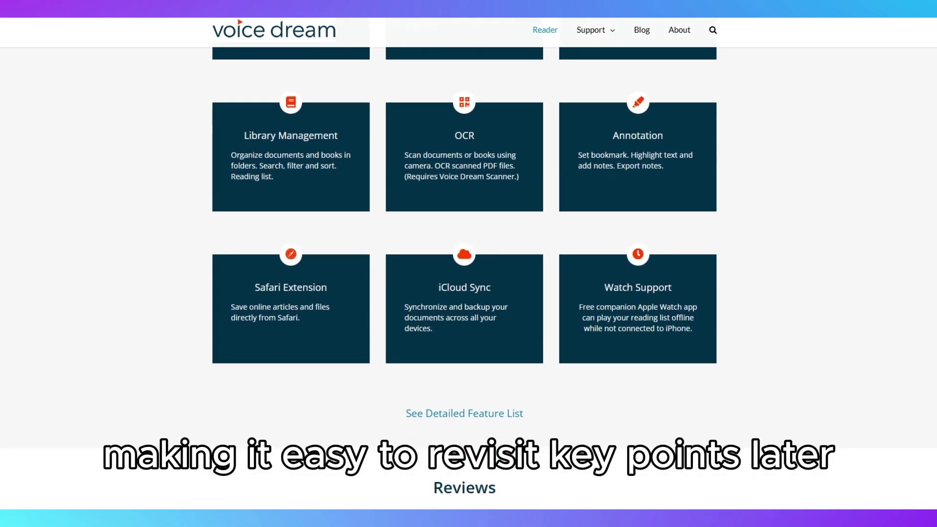
scroll(469, 278, down, 1)
scroll(469, 279, down, 1)
scroll(469, 278, down, 1)
scroll(469, 279, down, 1)
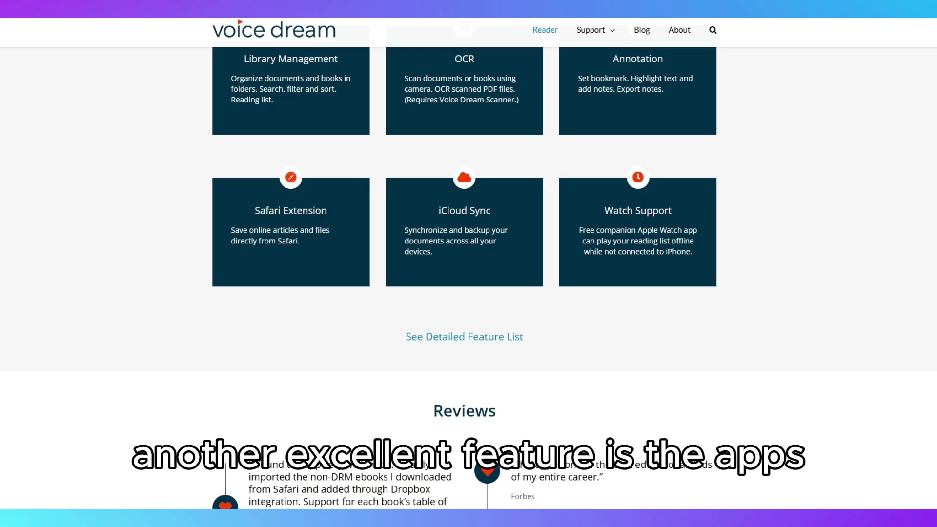
scroll(469, 278, down, 1)
scroll(468, 279, down, 1)
scroll(468, 278, down, 1)
scroll(468, 278, down, 1)
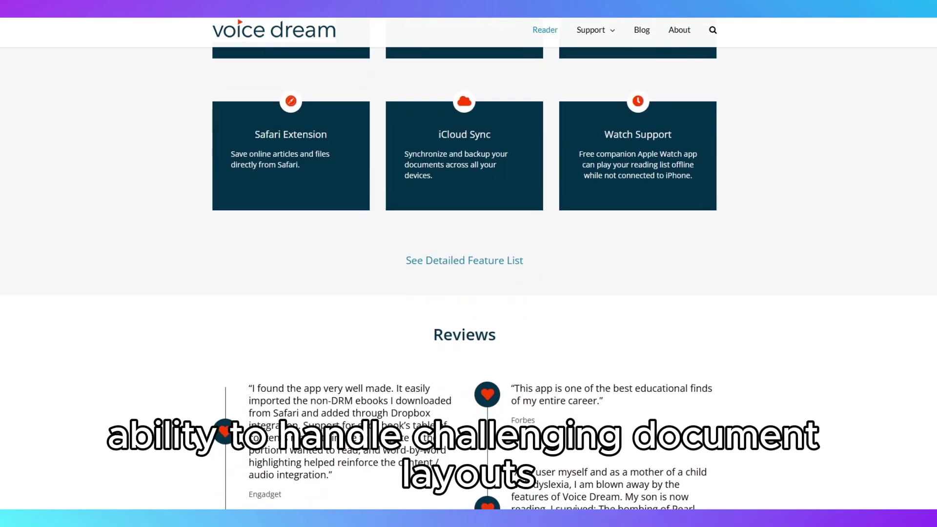
scroll(469, 278, down, 1)
scroll(468, 278, down, 1)
scroll(469, 279, down, 1)
scroll(469, 279, down, 1)
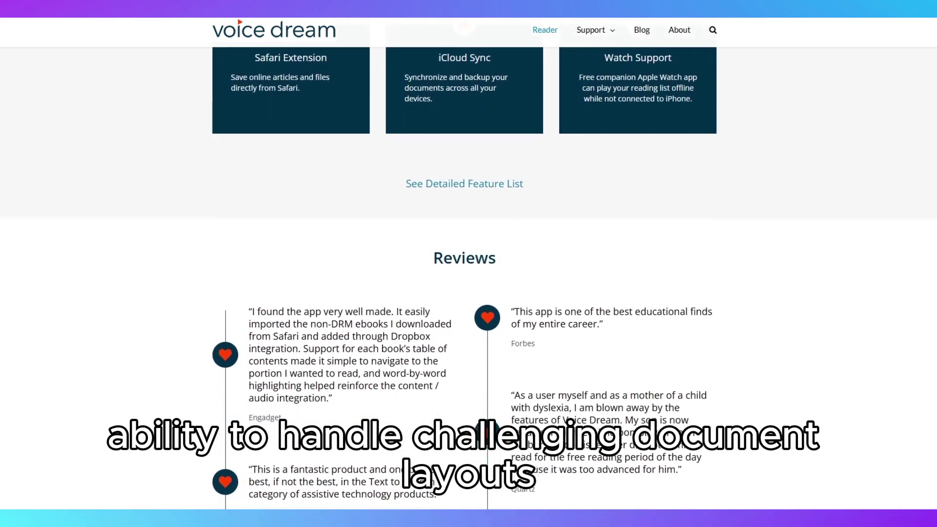
scroll(468, 278, down, 1)
scroll(469, 279, down, 1)
scroll(469, 278, down, 3)
scroll(469, 279, down, 1)
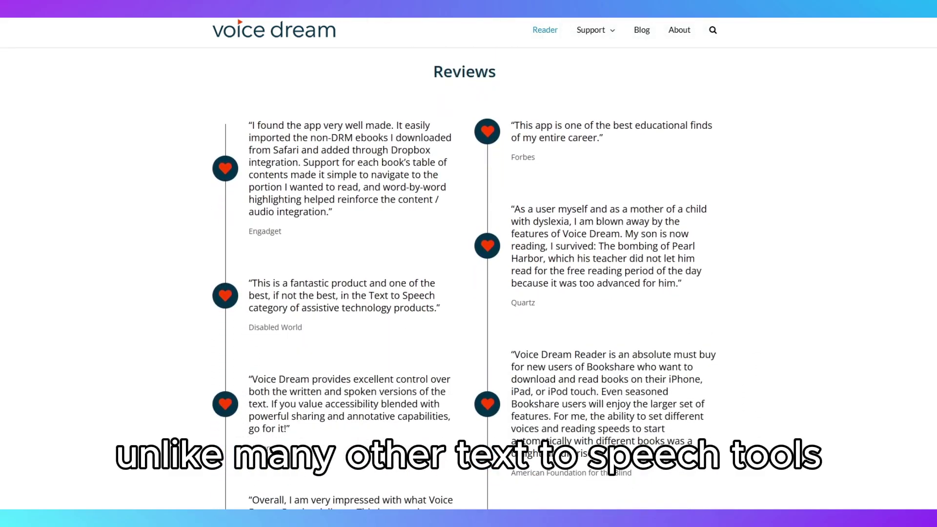
scroll(469, 279, down, 3)
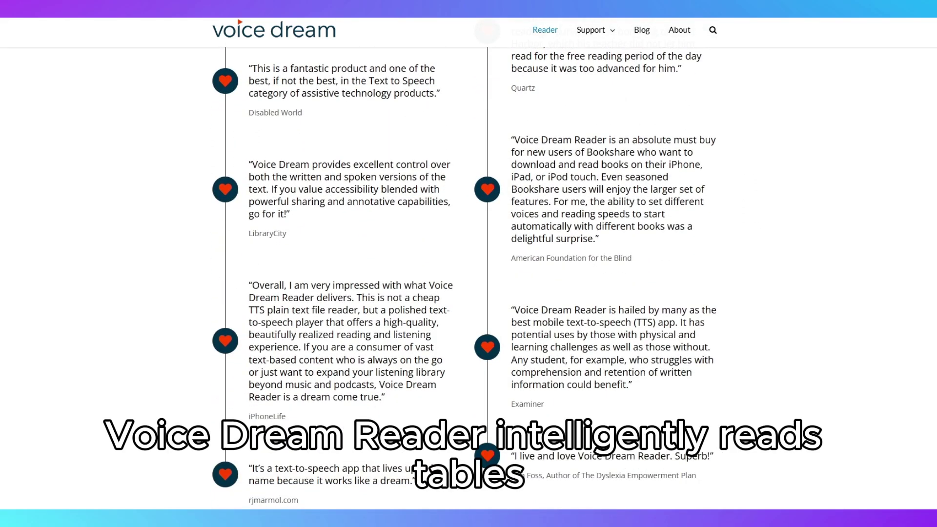
scroll(469, 278, down, 4)
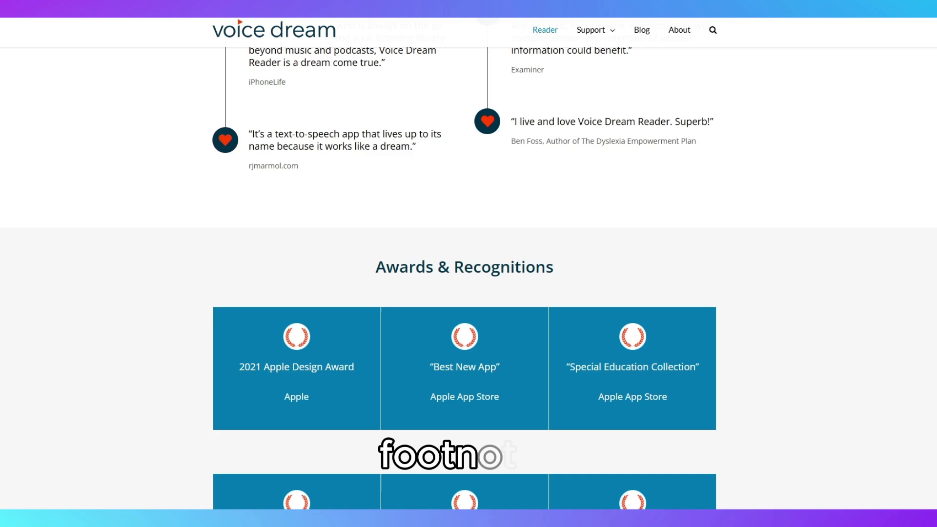
scroll(469, 278, down, 3)
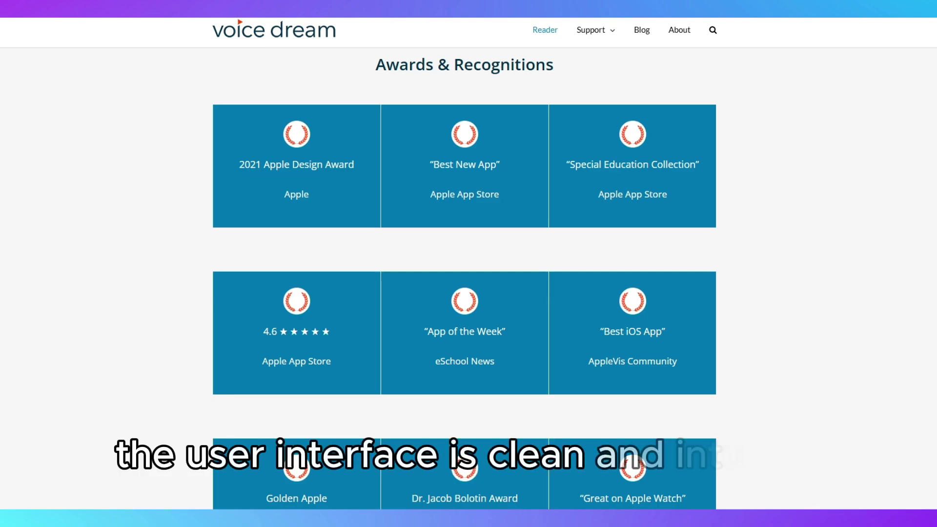
scroll(469, 293, down, 2)
scroll(469, 293, down, 4)
scroll(469, 293, down, 2)
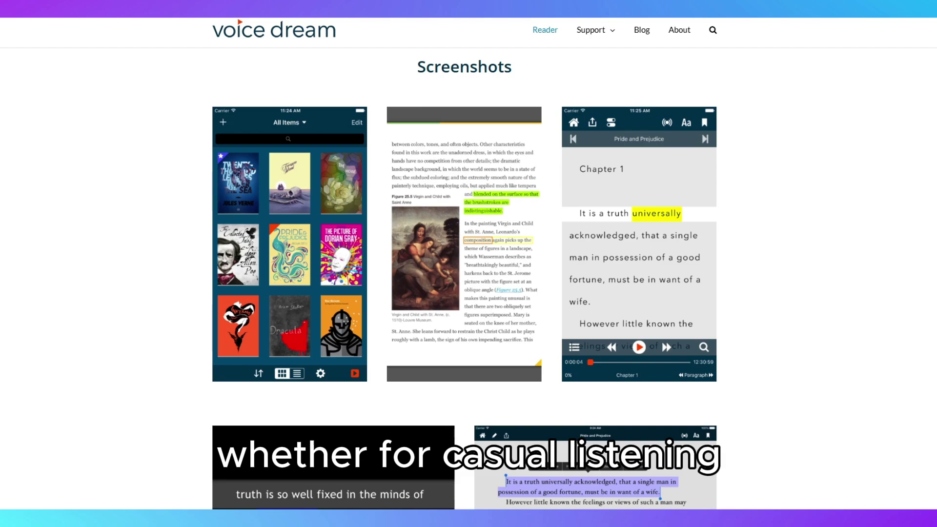
scroll(469, 293, down, 5)
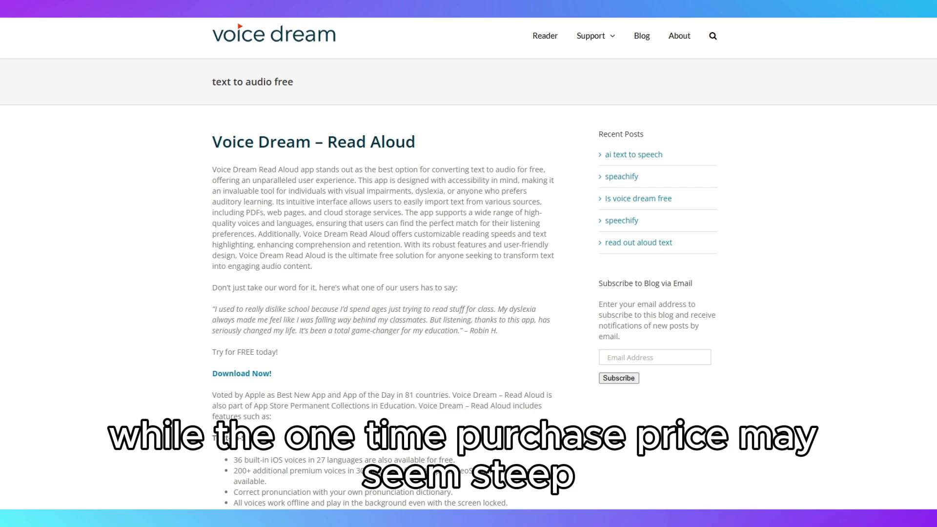
scroll(468, 293, down, 4)
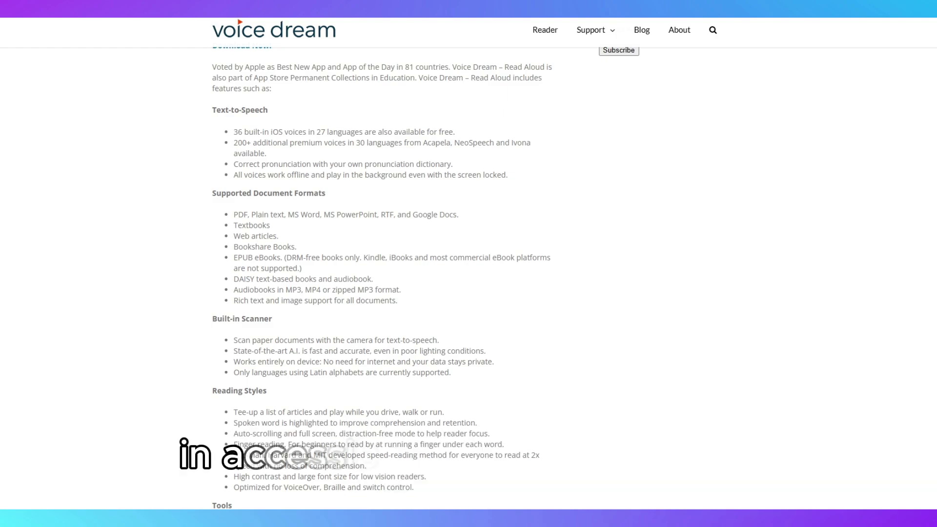
scroll(469, 279, down, 1)
scroll(468, 278, down, 5)
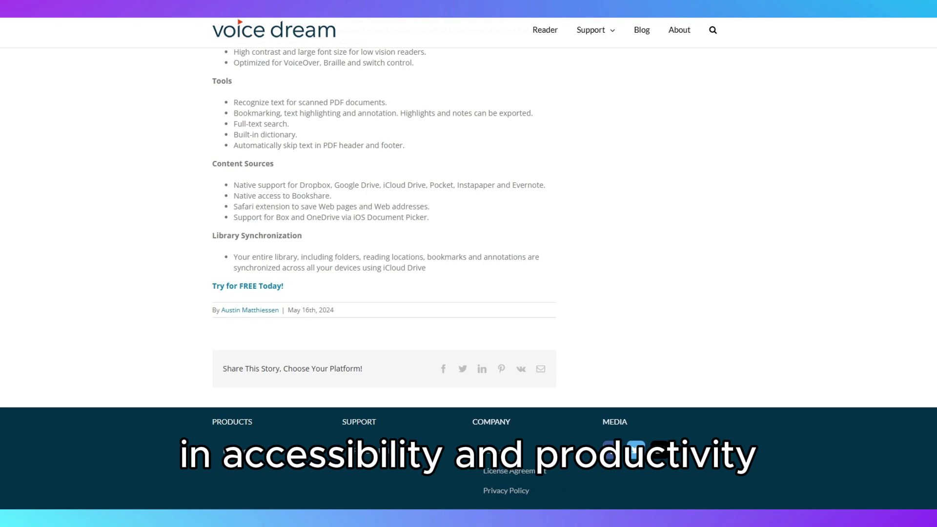